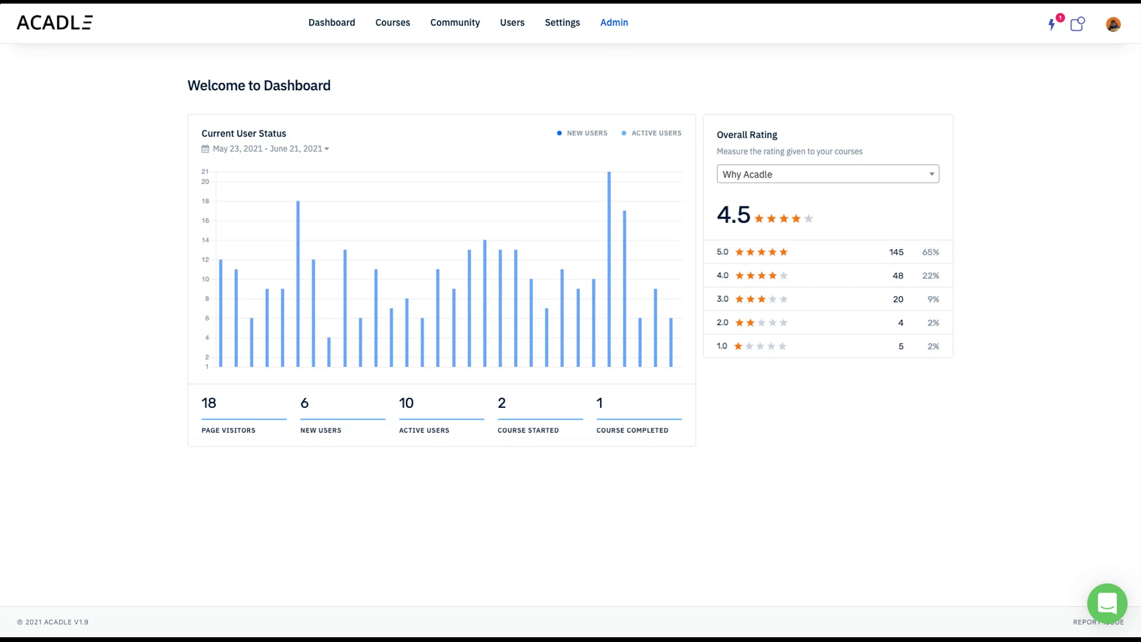
Go to Admin > Configurations and confirm Enable Community is switched on
click(614, 22)
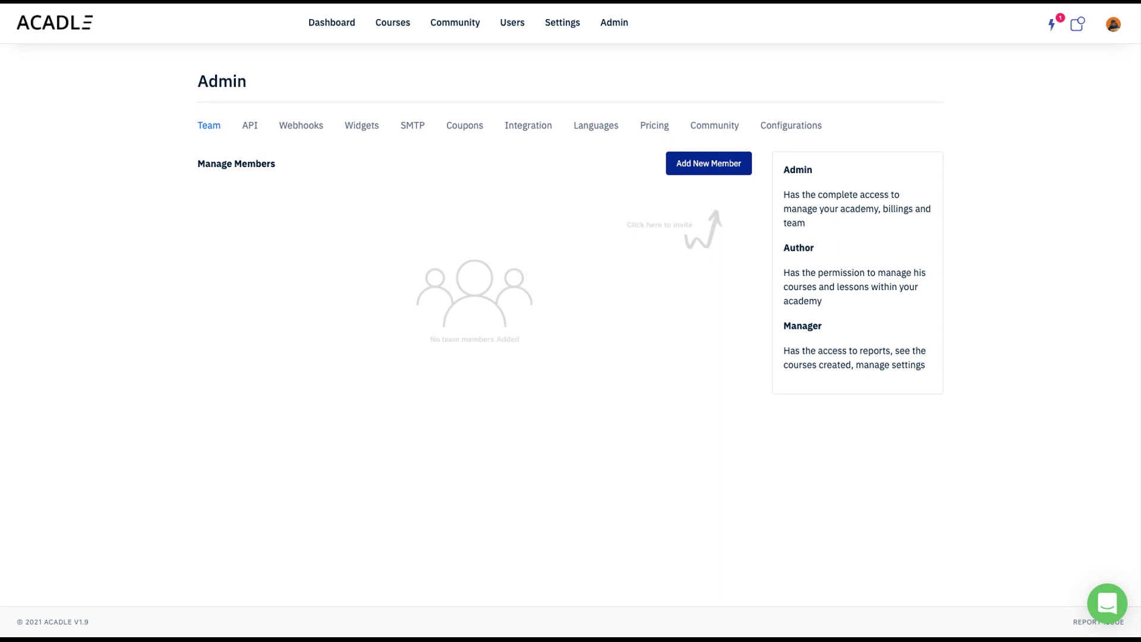
click(782, 127)
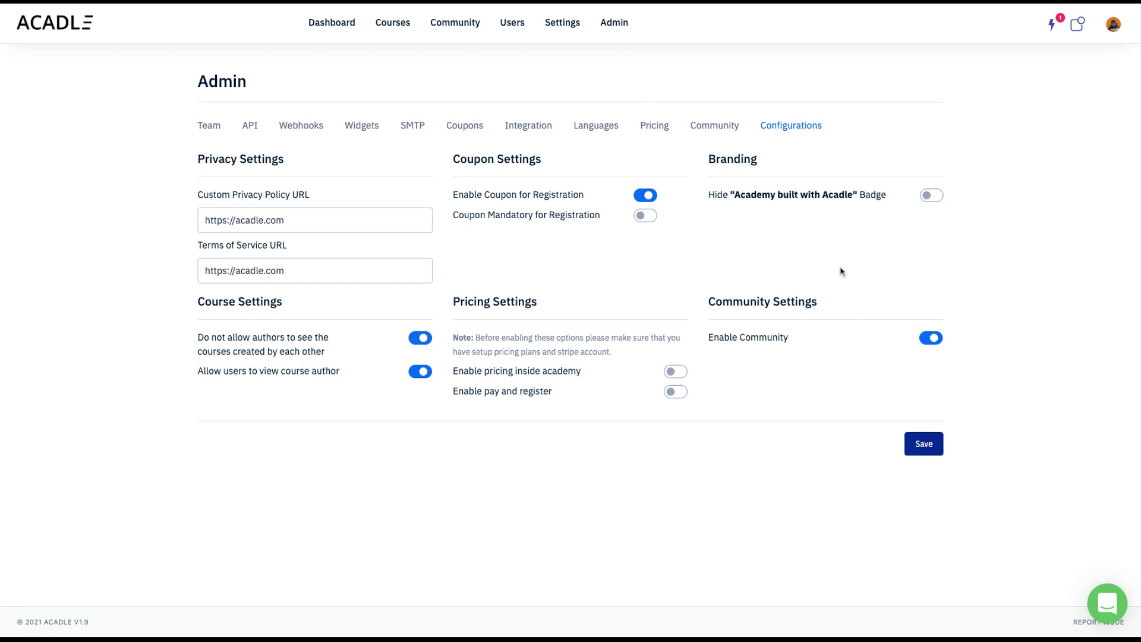
On the Community admin page, add the topic 'Blog' and dismiss the success message
click(716, 130)
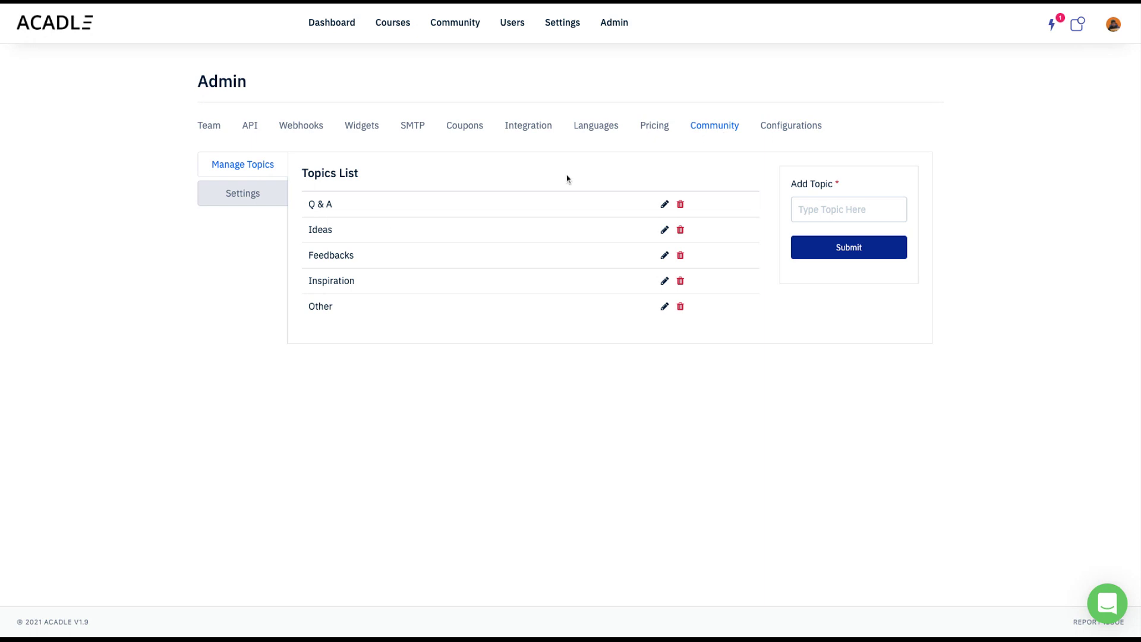
click(836, 215)
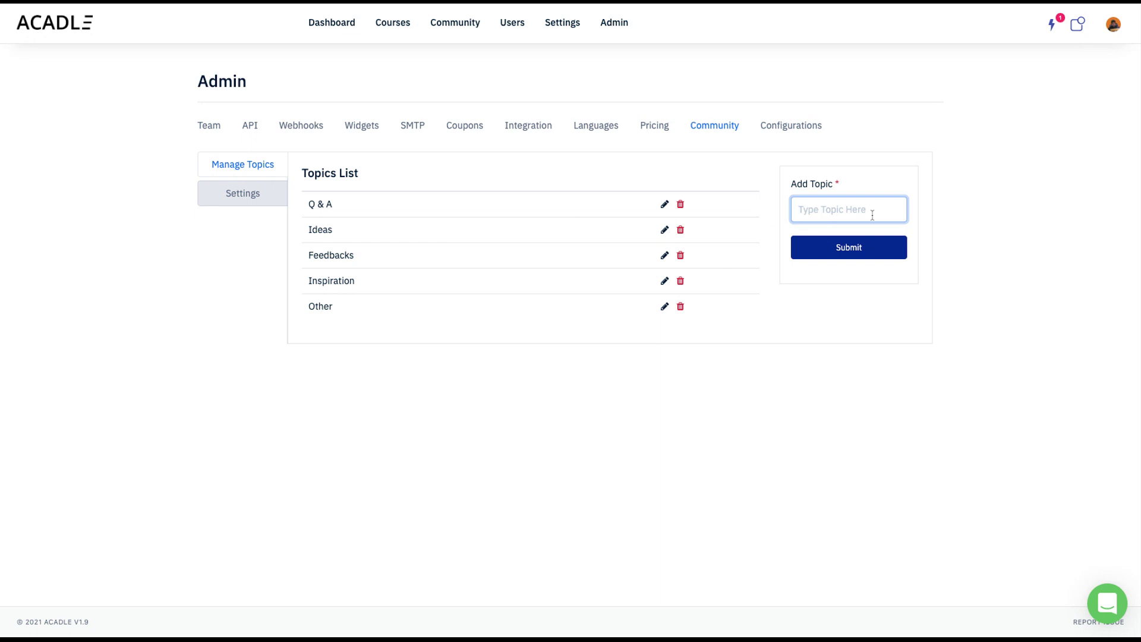
text(Blog)
click(870, 262)
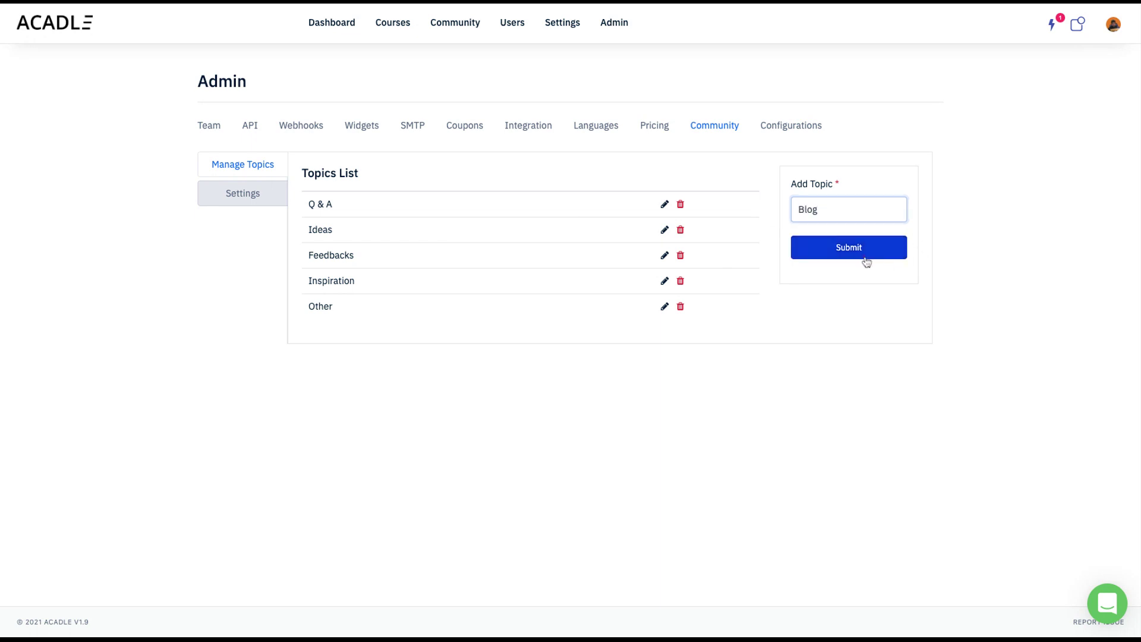
click(675, 303)
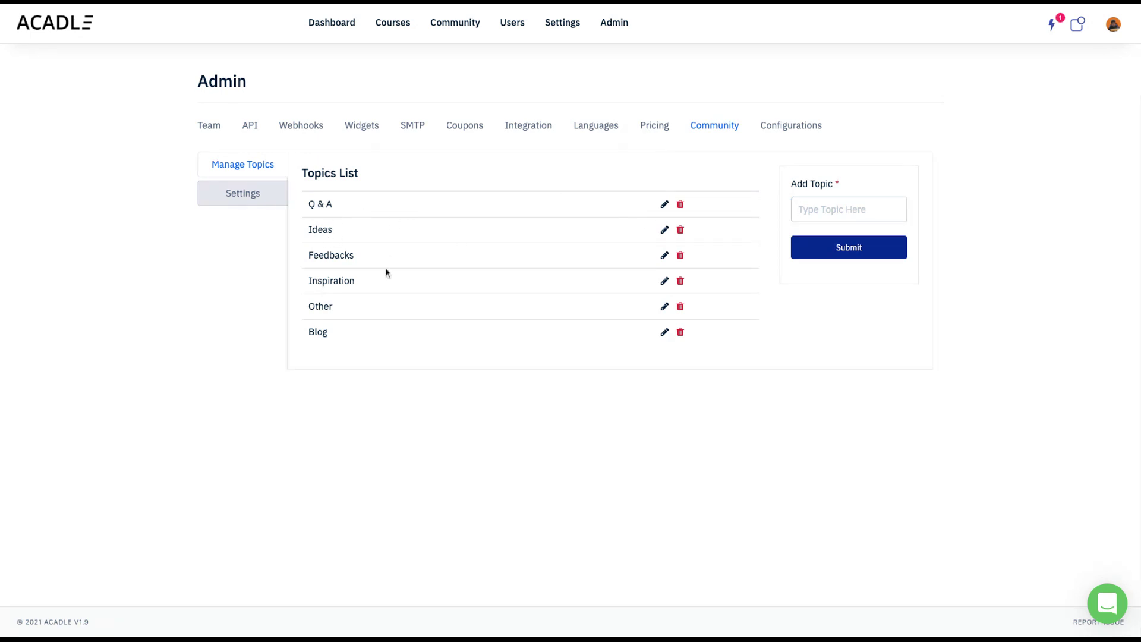
In community Settings, check the Who can post, Who can reply and Post access options, leaving All
click(240, 204)
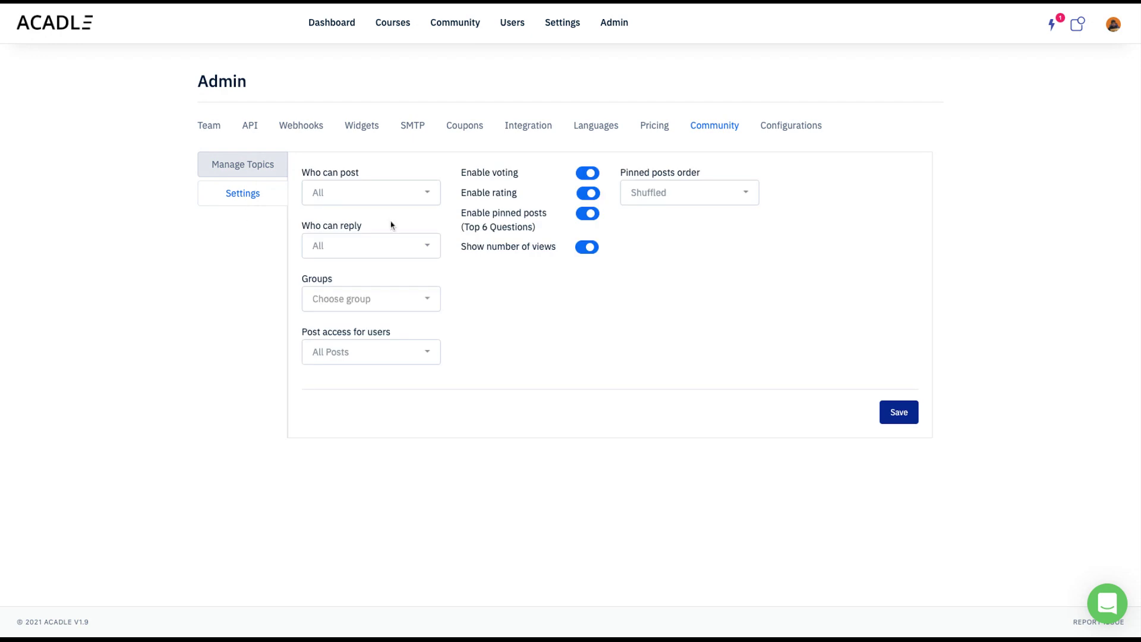
click(374, 195)
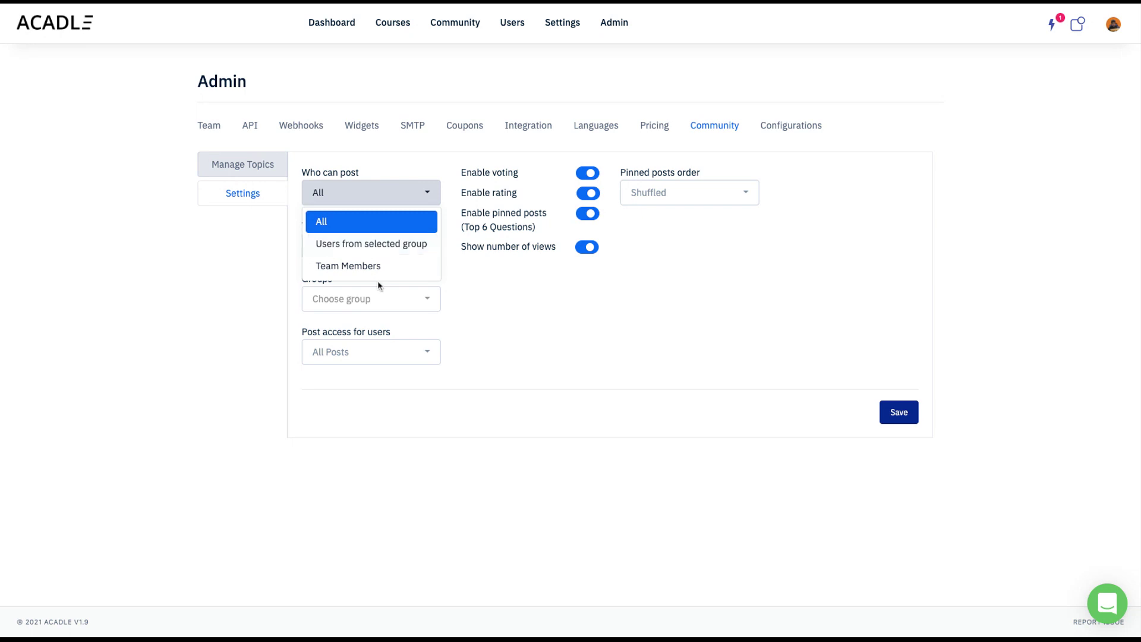
click(489, 289)
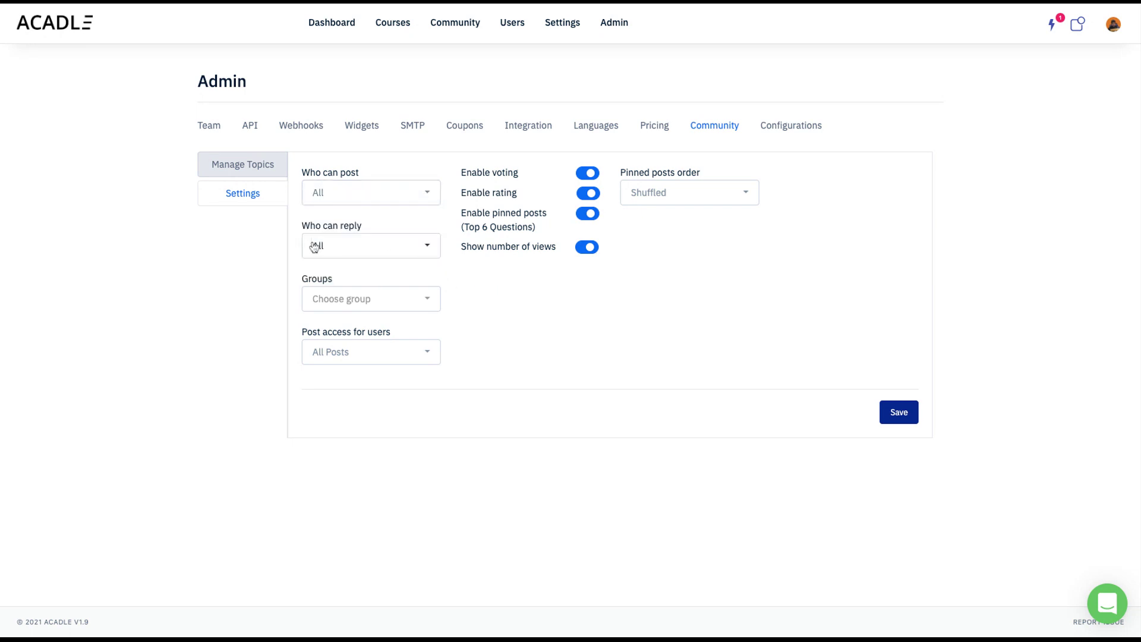
click(355, 245)
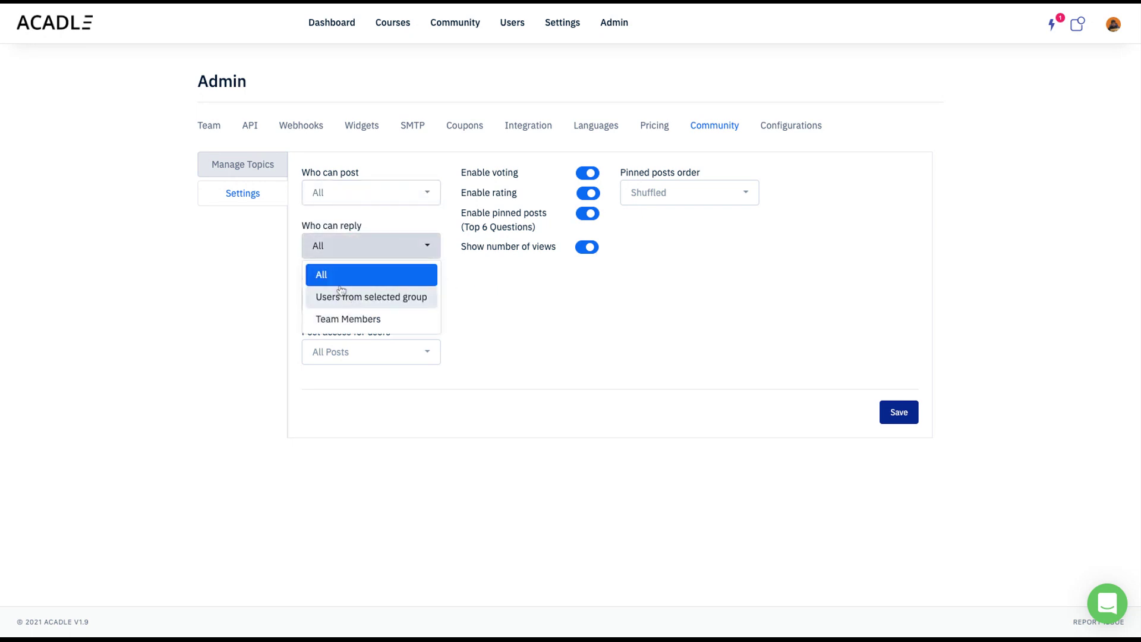
click(506, 355)
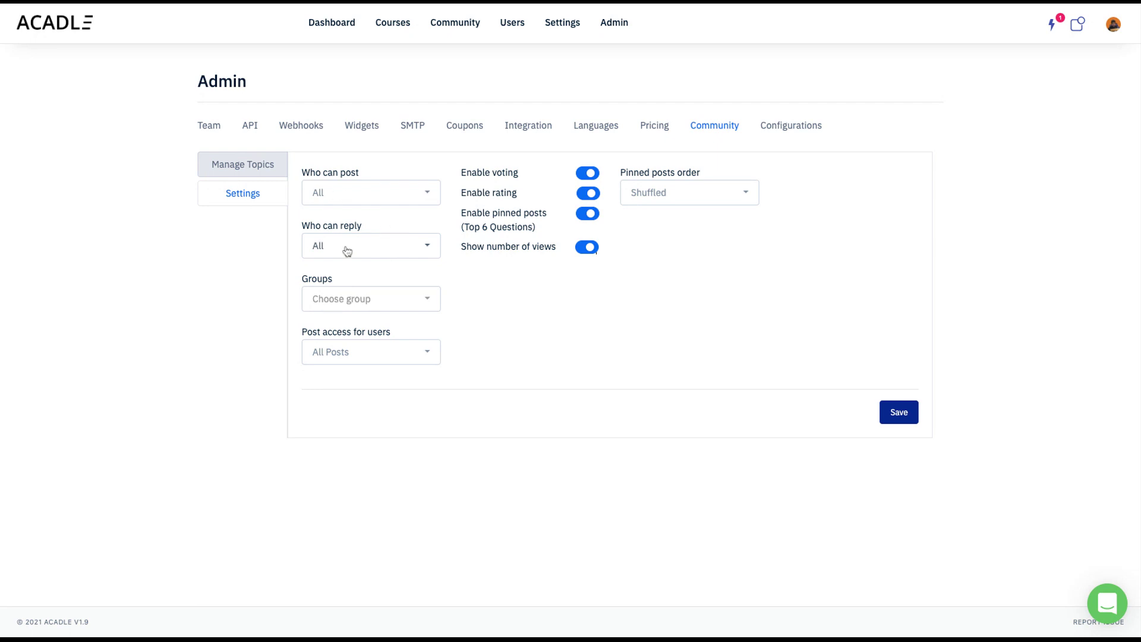
click(345, 362)
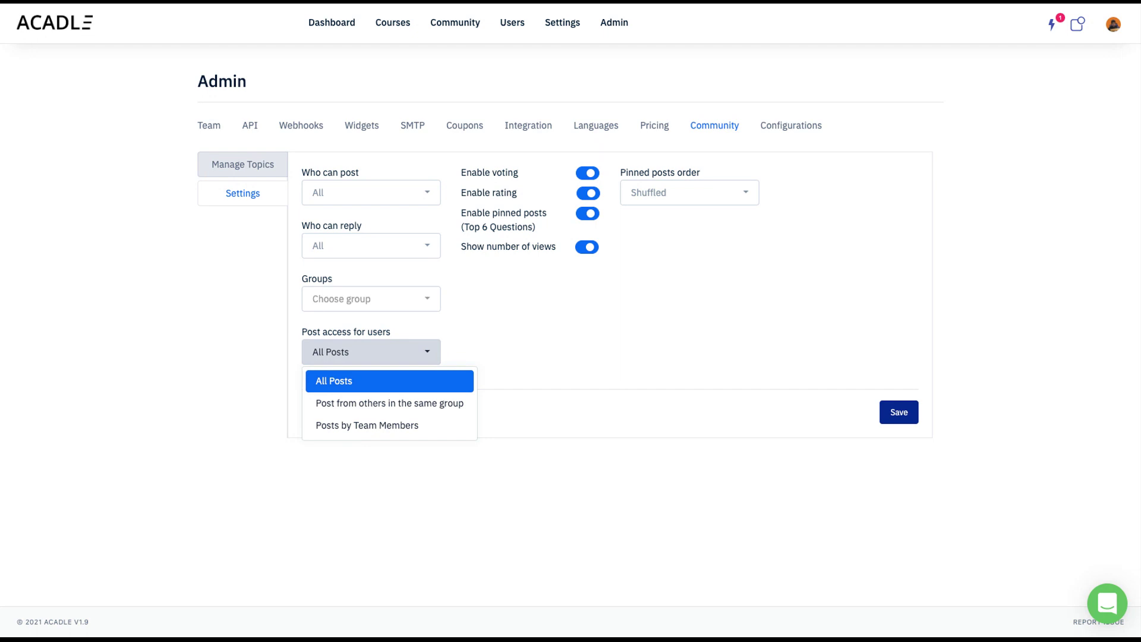
click(339, 446)
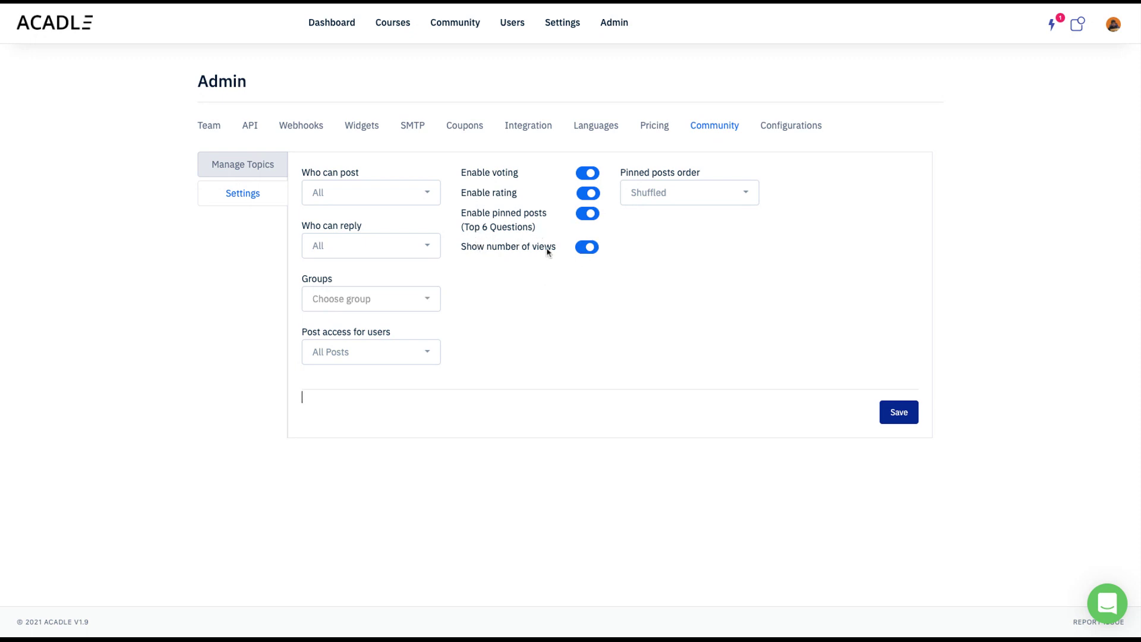
drag(542, 221, 537, 229)
click(639, 232)
click(652, 201)
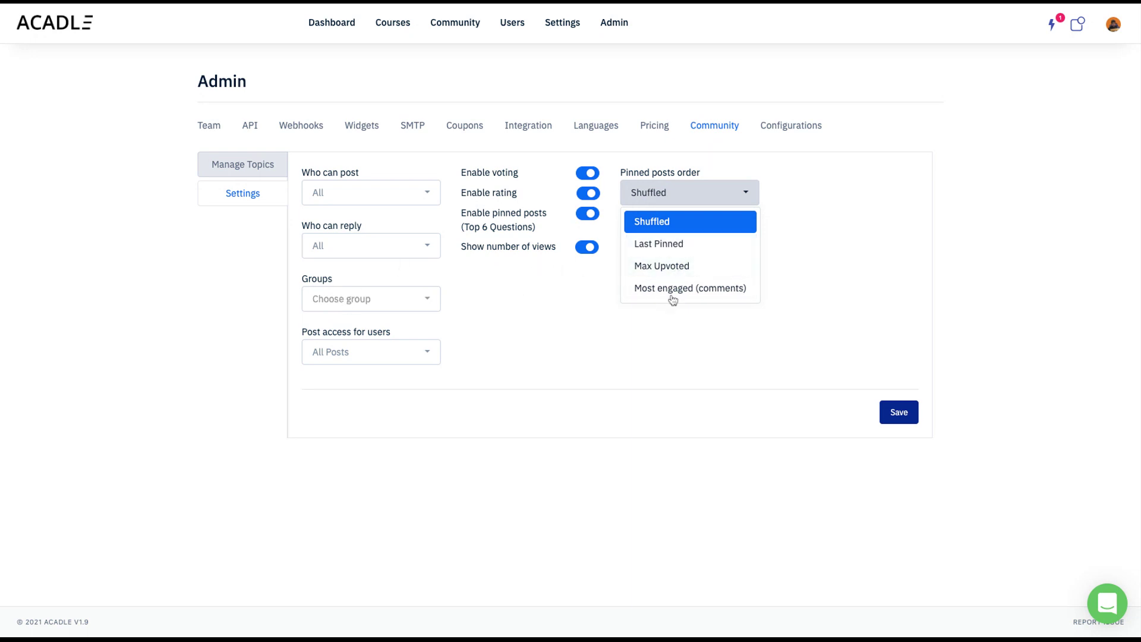
click(581, 326)
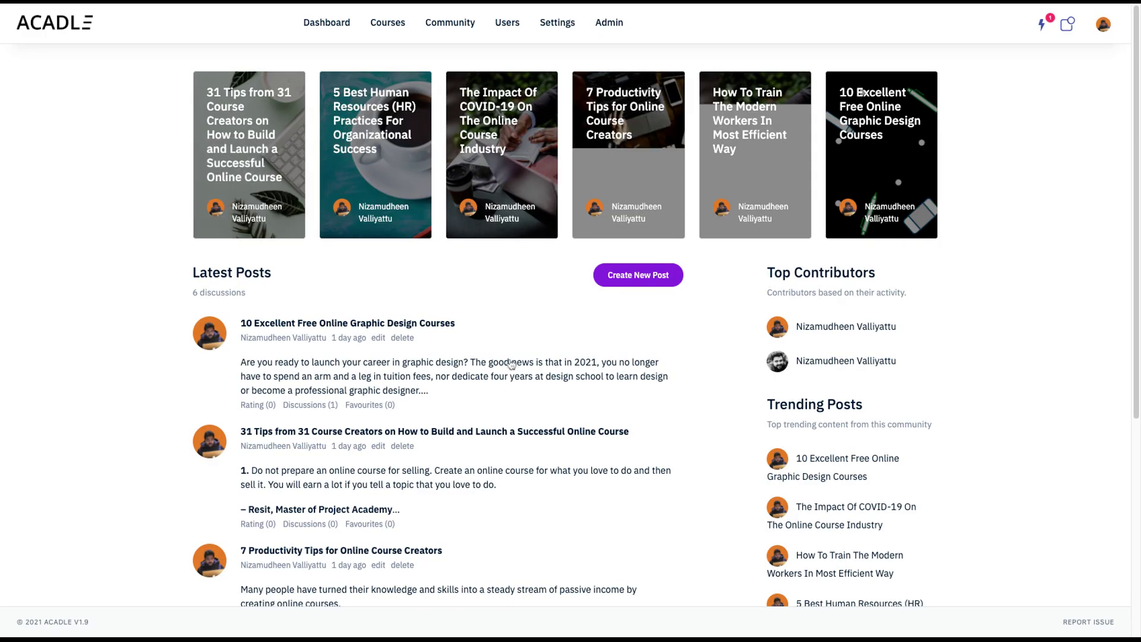
From the post feed, start a new post and look through the topic choices without picking one
scroll(510, 363, down, 1)
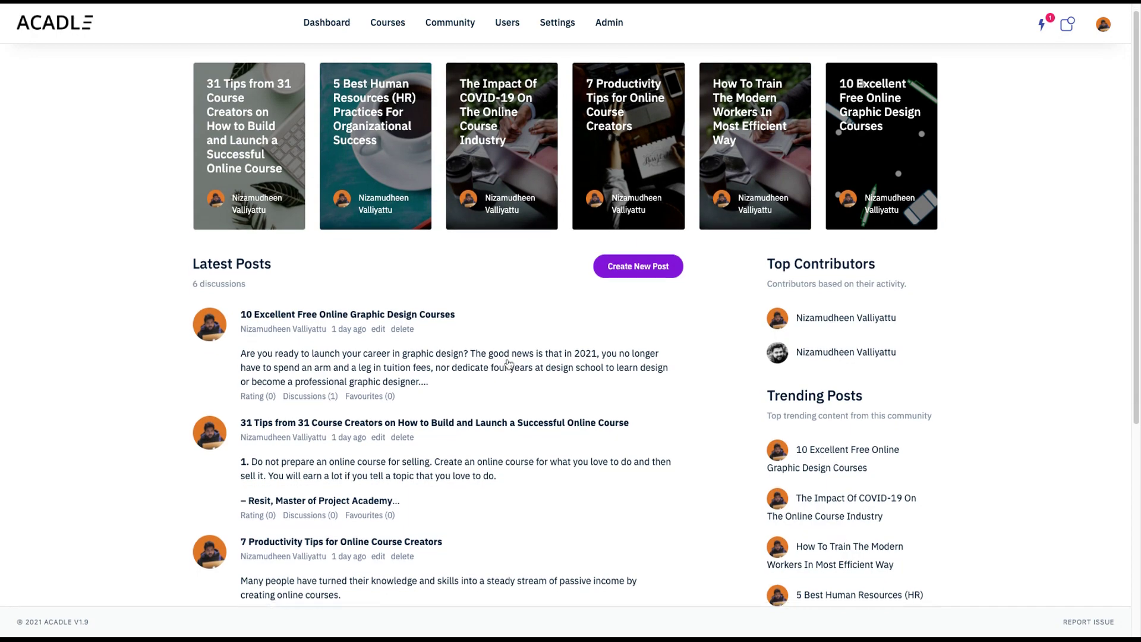
scroll(510, 363, down, 2)
scroll(594, 285, up, 3)
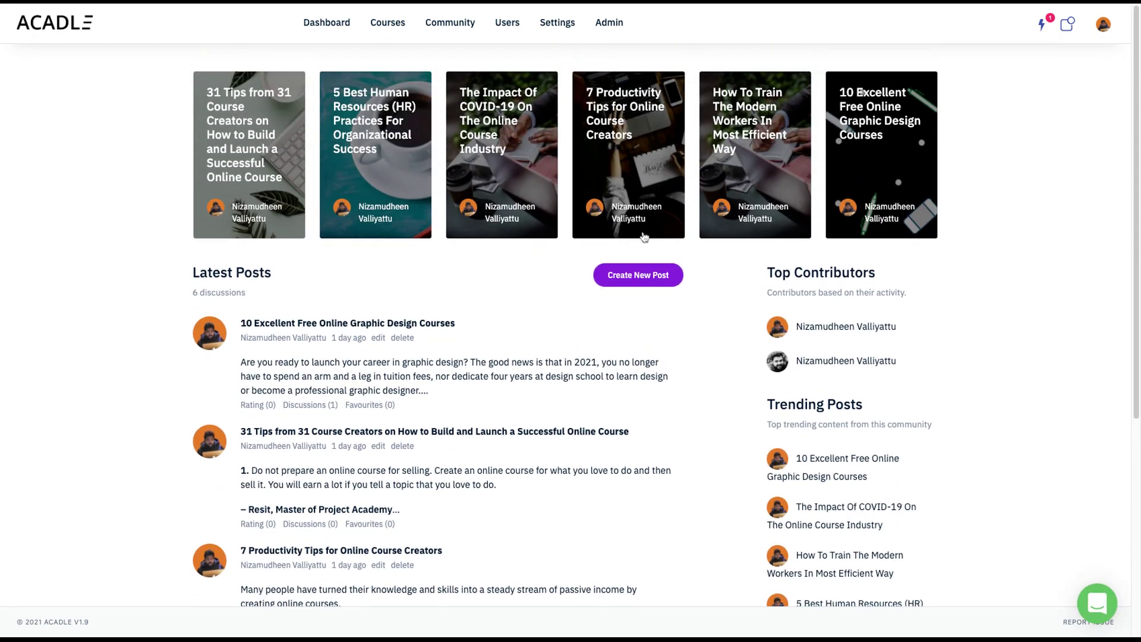
click(635, 281)
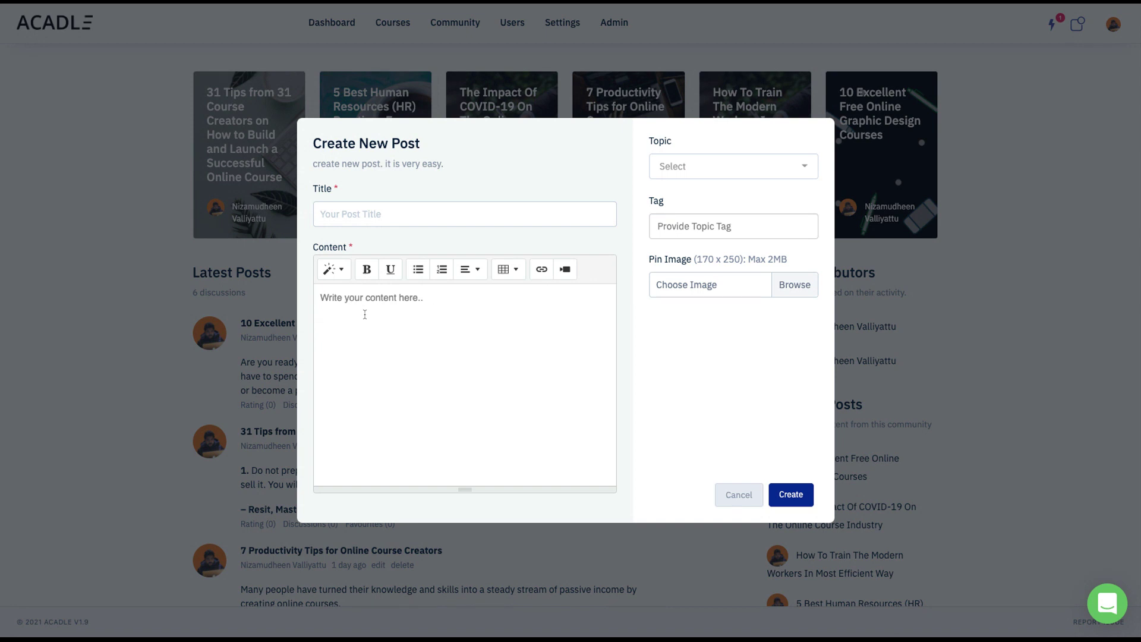
click(682, 172)
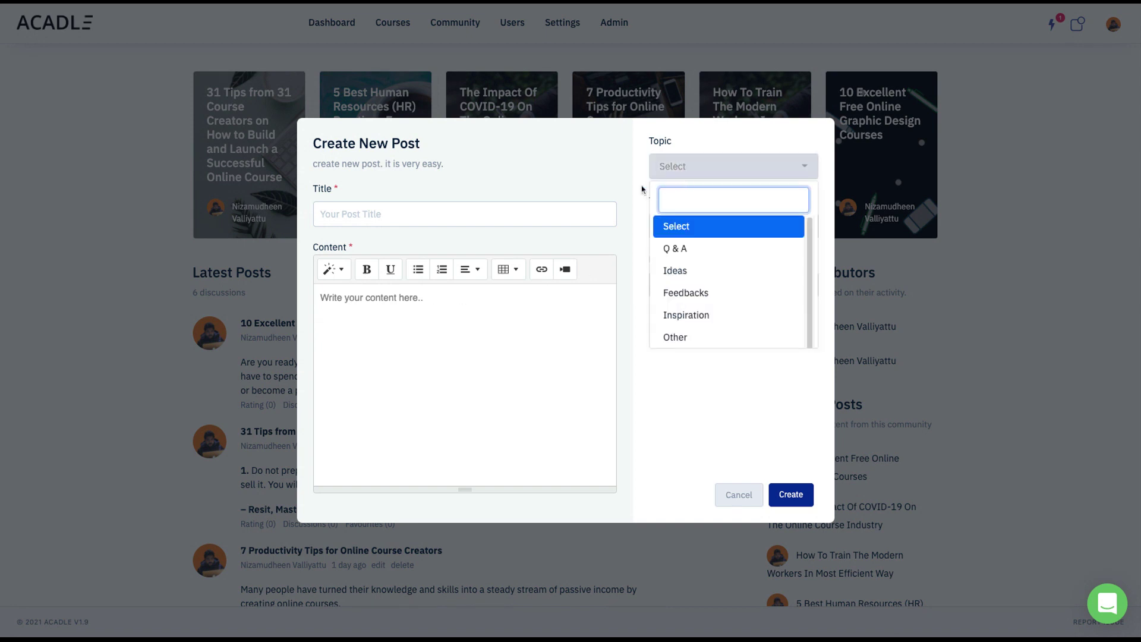
click(639, 183)
Try tags 'a' and 'b', cancel the draft, and open the '31 Tips from 31 Course Creators' post
click(698, 233)
text(a)
key(Return)
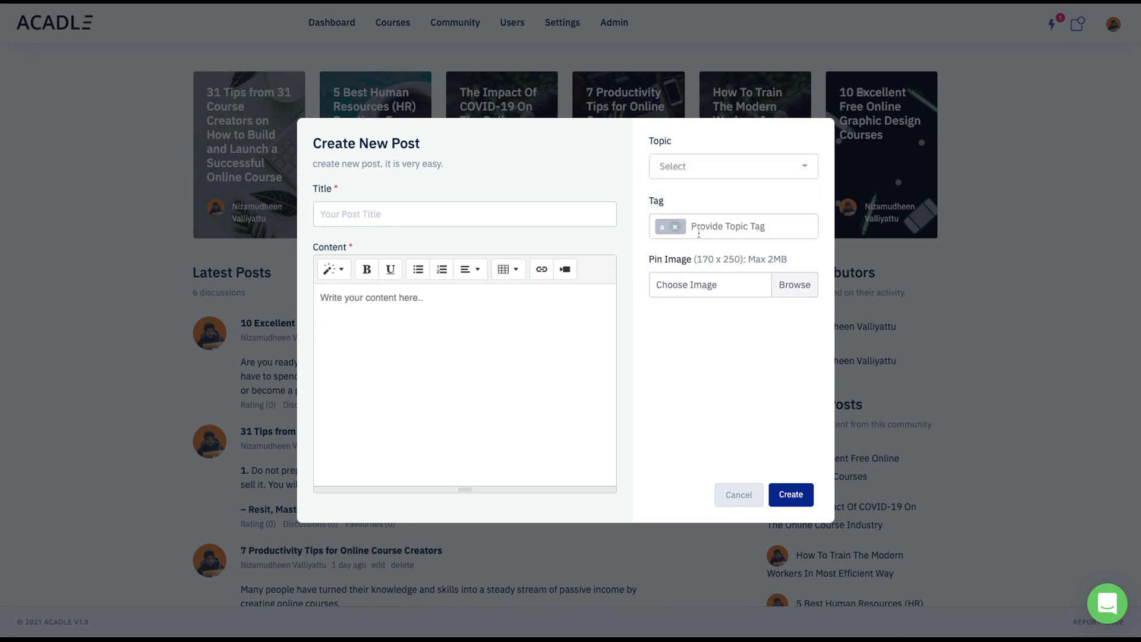
text(b)
click(736, 495)
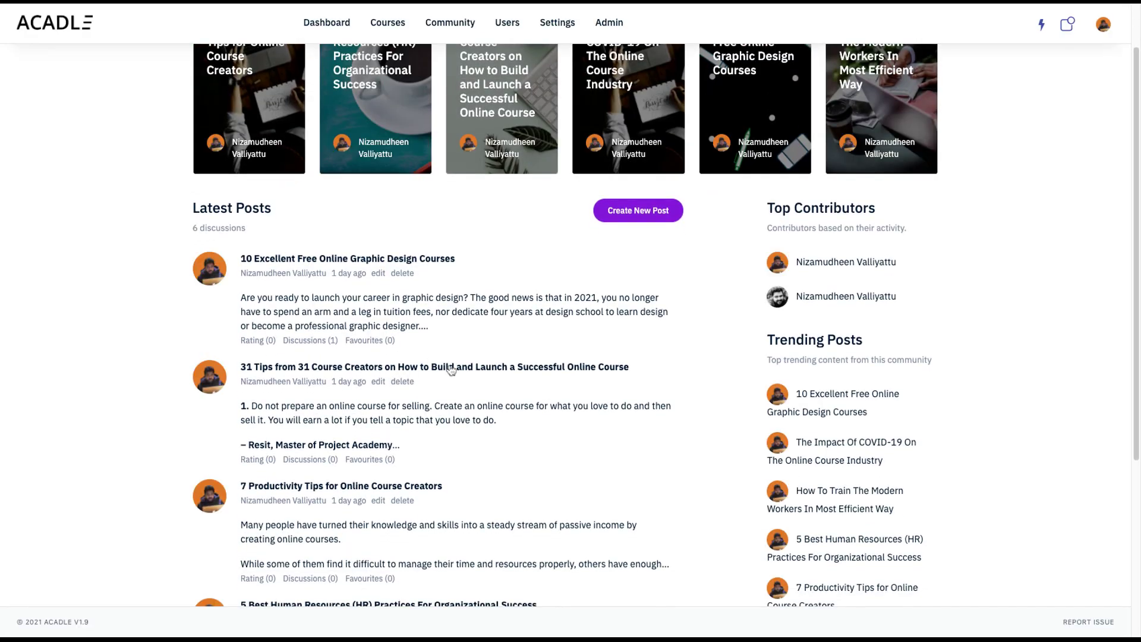
click(451, 367)
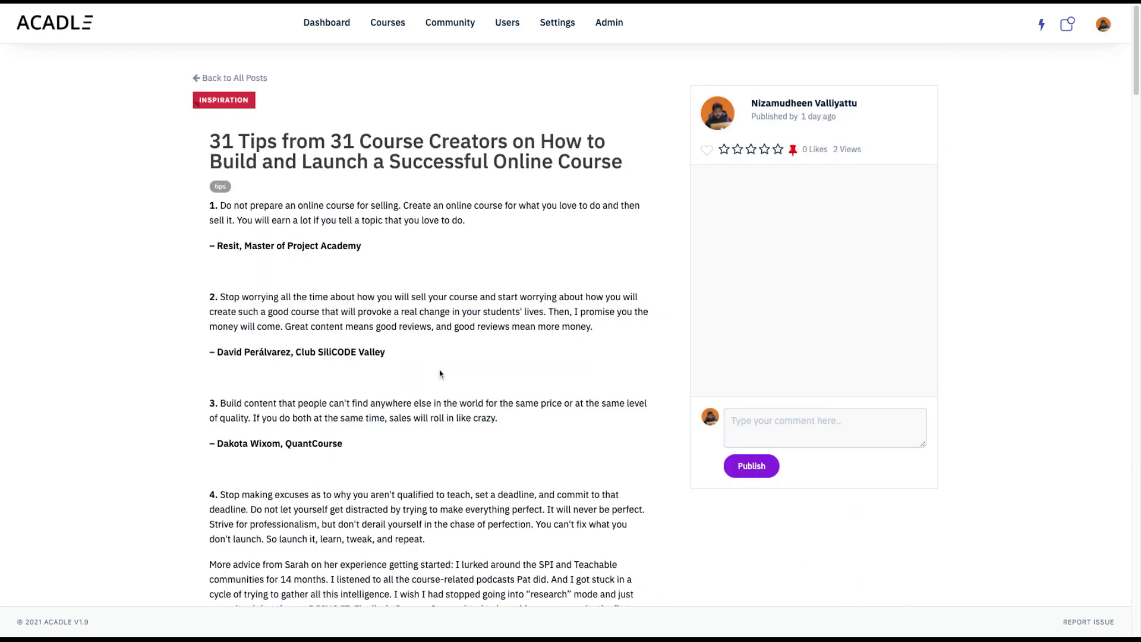
Scroll down through the '31 Tips' post and back up to the top
scroll(433, 376, down, 20)
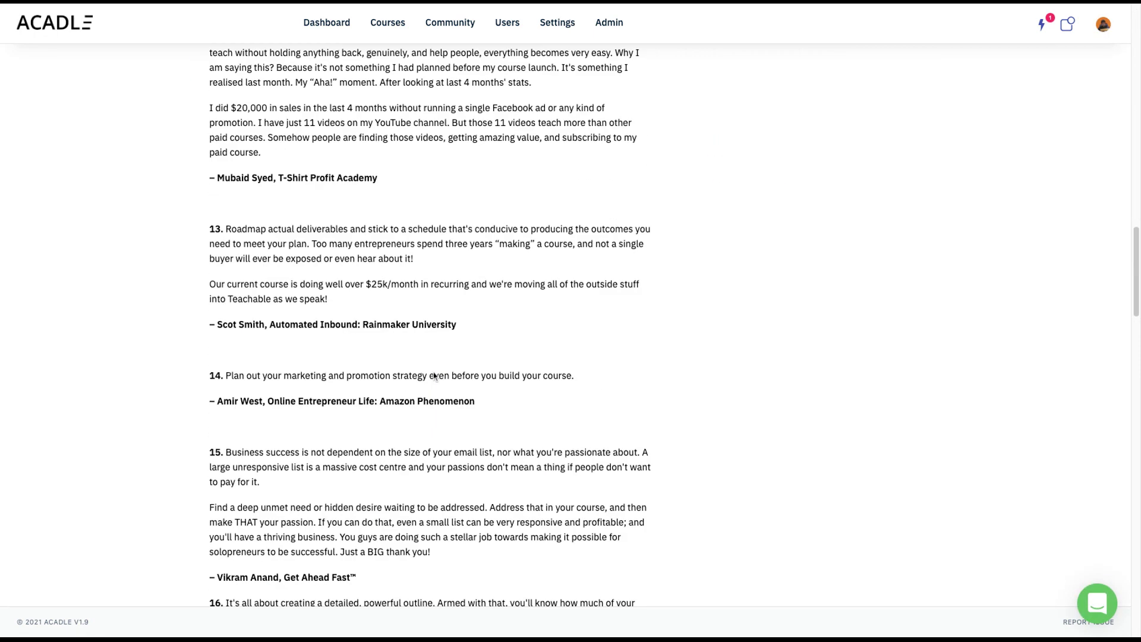
scroll(426, 398, up, 20)
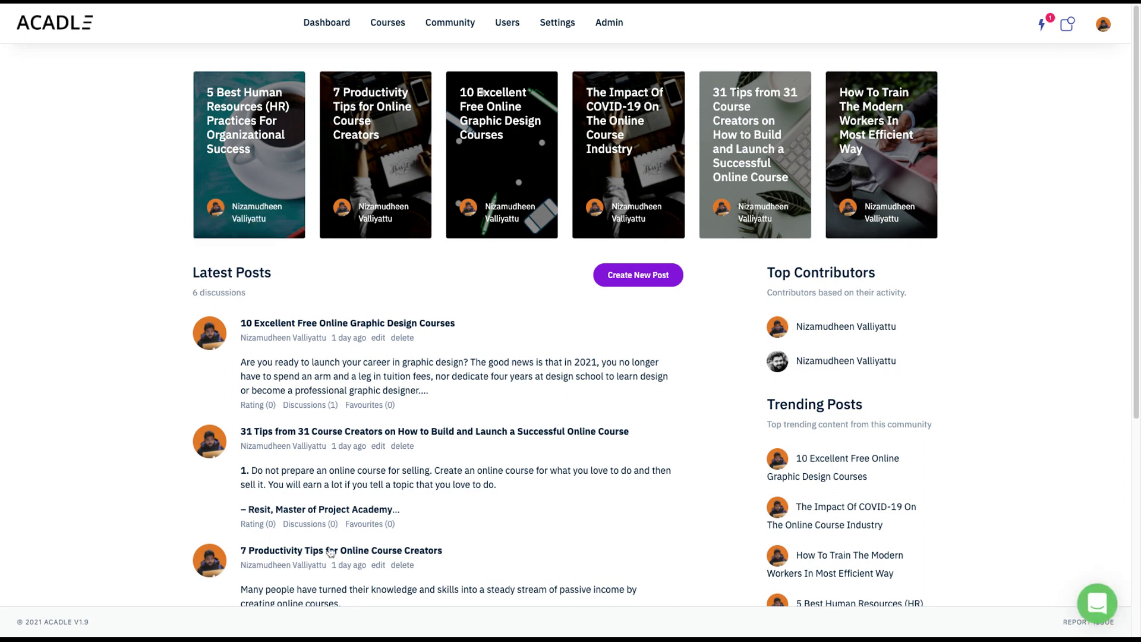
scroll(605, 521, down, 5)
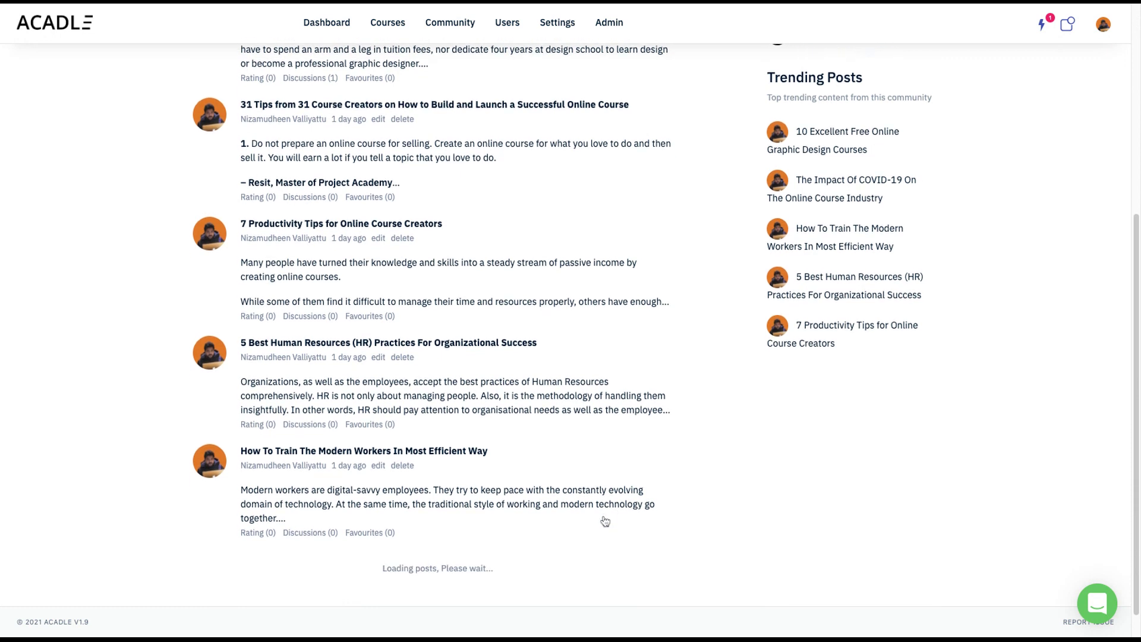
scroll(603, 523, up, 6)
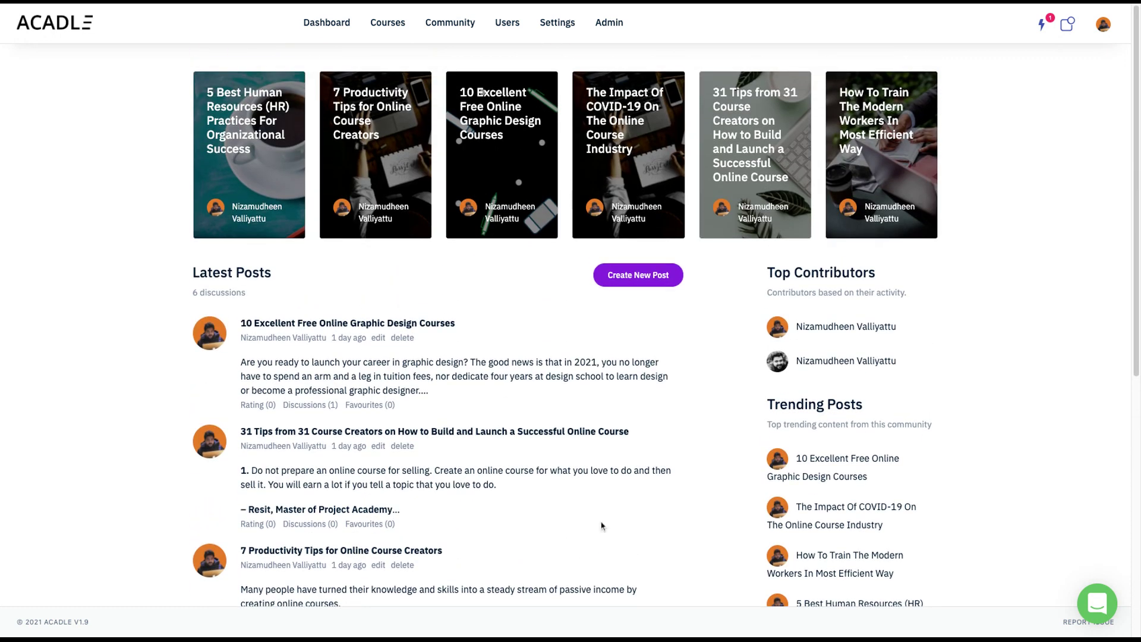